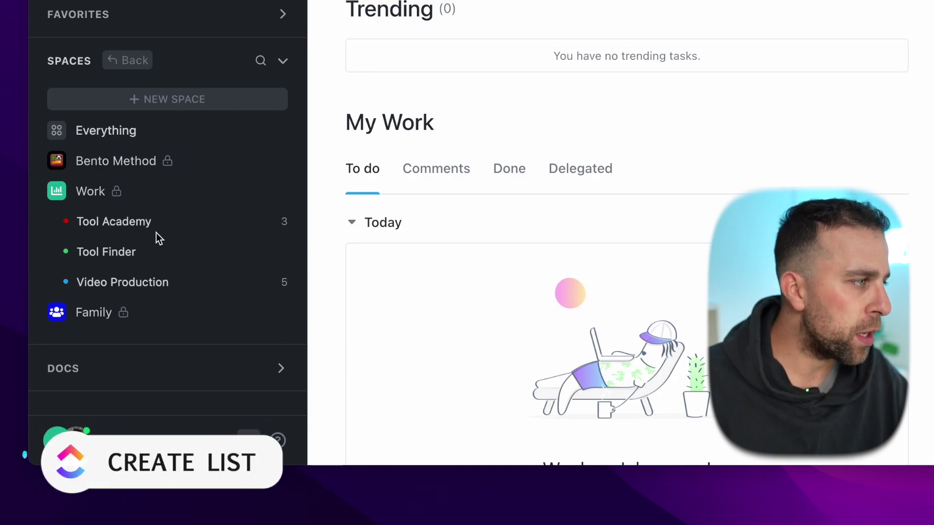
- Create a '2023 Planning' list in the Work space and dismiss the inherit-statuses prompt
{"action": "left_click", "coordinate": [94, 194]}
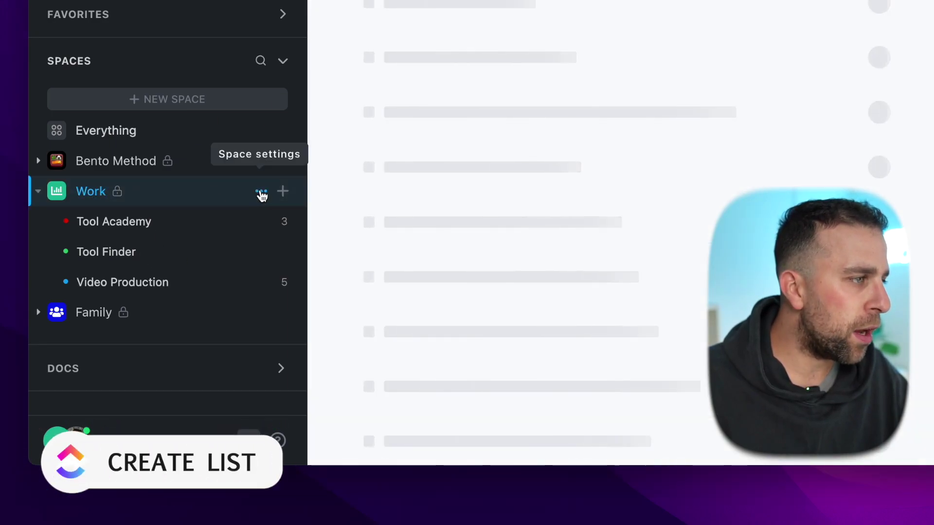
{"action": "left_click", "coordinate": [284, 191]}
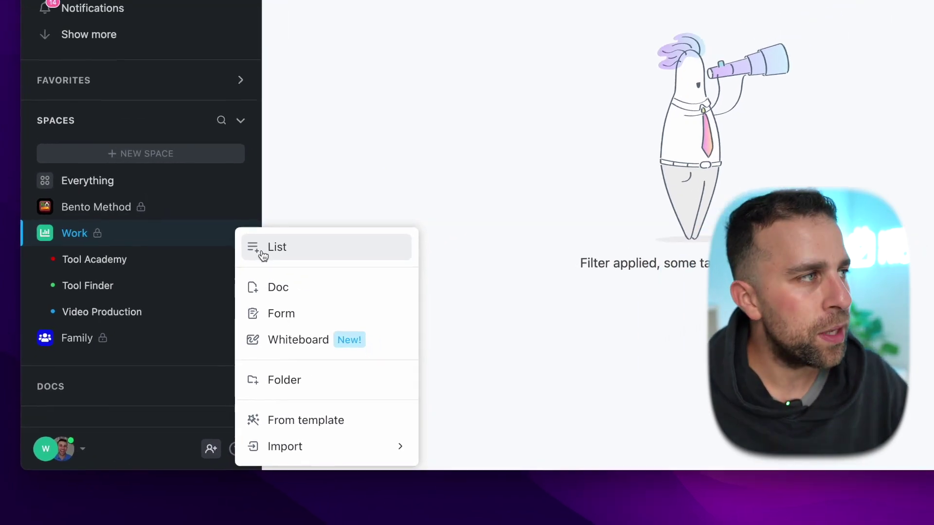
{"action": "left_click", "coordinate": [263, 247]}
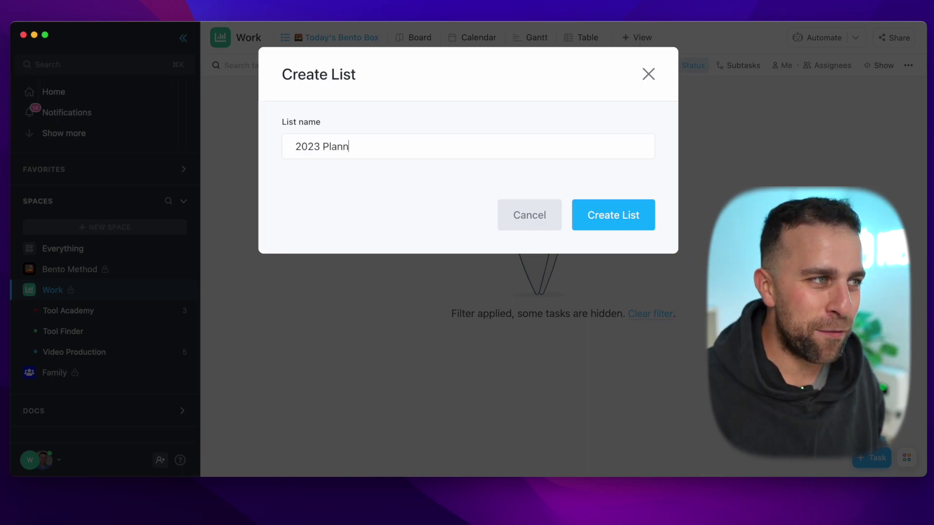
{"action": "left_click", "coordinate": [635, 215]}
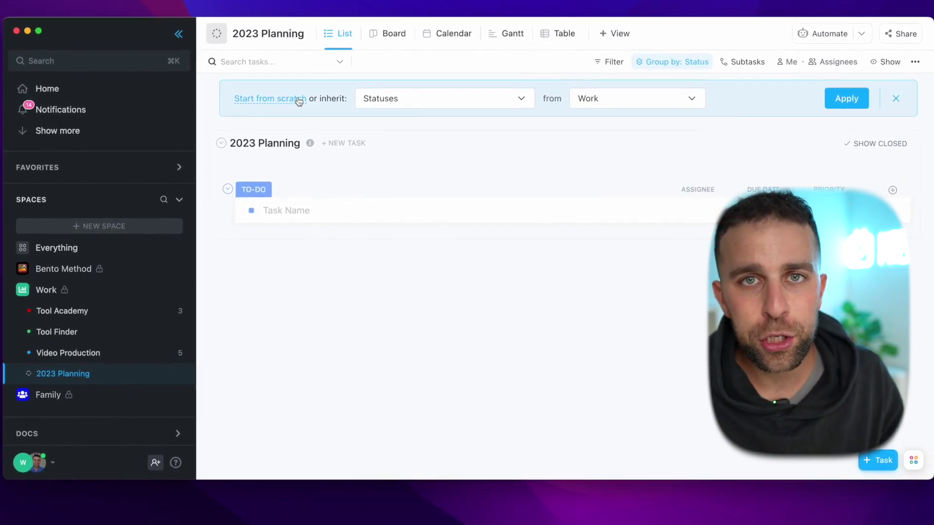
{"action": "left_click", "coordinate": [298, 99]}
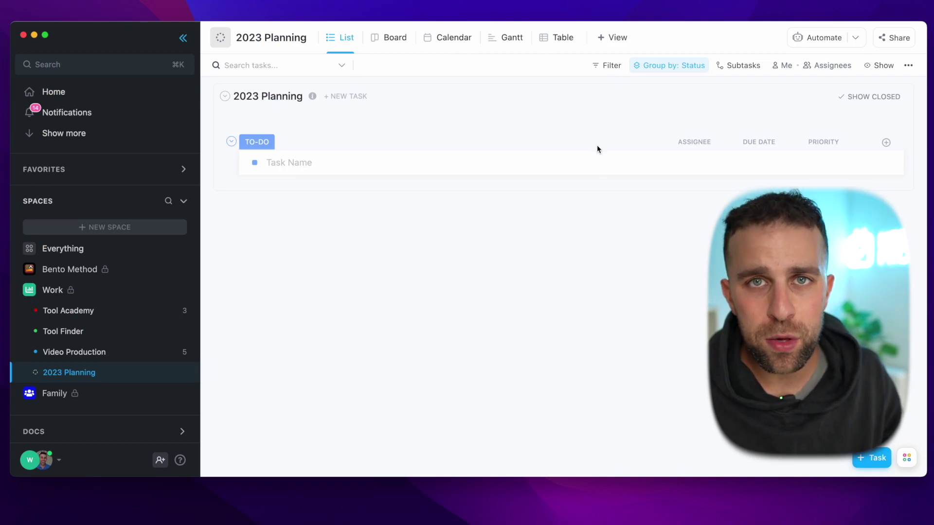
- Add the tasks 'Team Retreat' and 'Summer Getaway' to the TO-DO group
{"action": "left_click", "coordinate": [320, 162]}
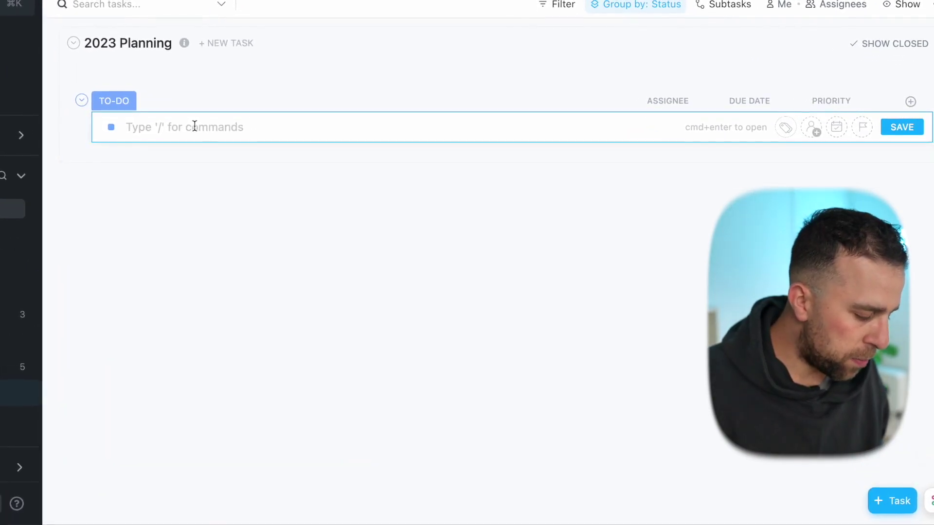
{"action": "type", "text": "Team Ret"}
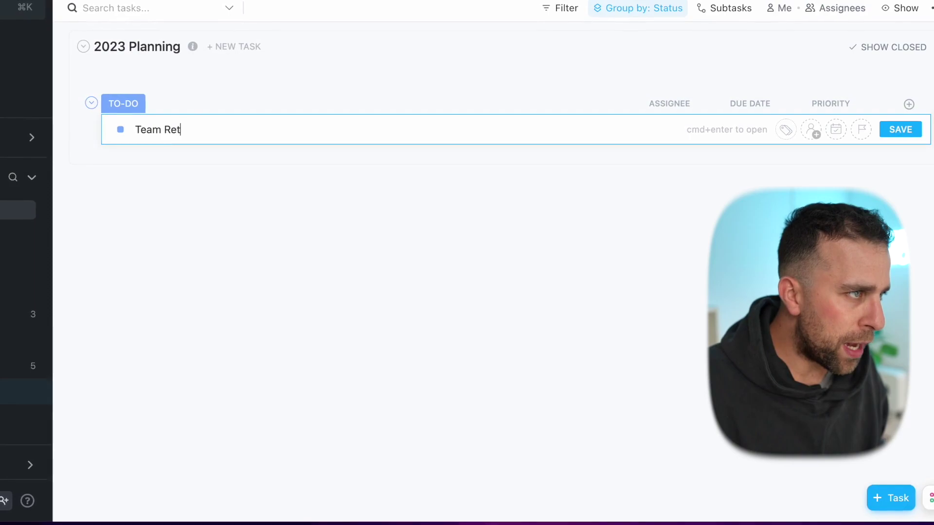
{"action": "type", "text": "reat"}
{"action": "key", "text": "Return"}
{"action": "type", "text": "Summer"}
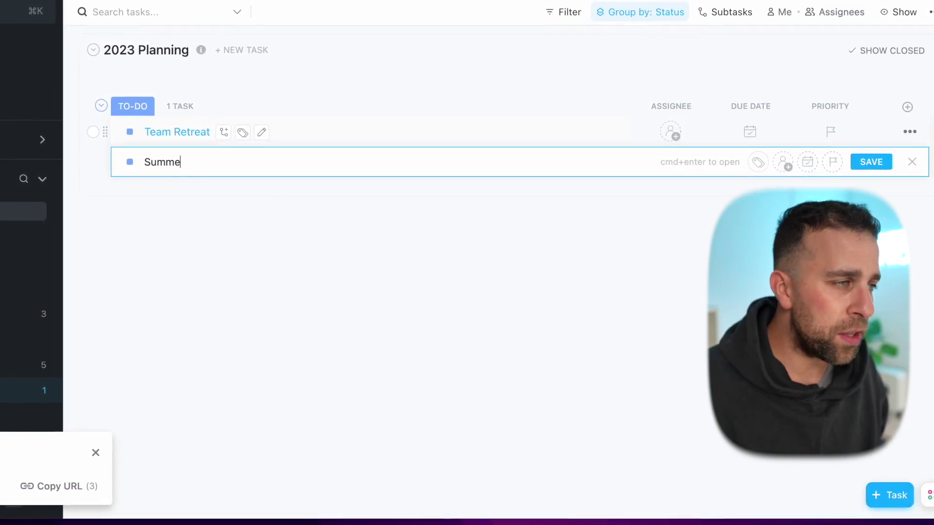
{"action": "type", "text": " T"}
{"action": "key", "text": "BackSpace"}
{"action": "type", "text": "Getway"}
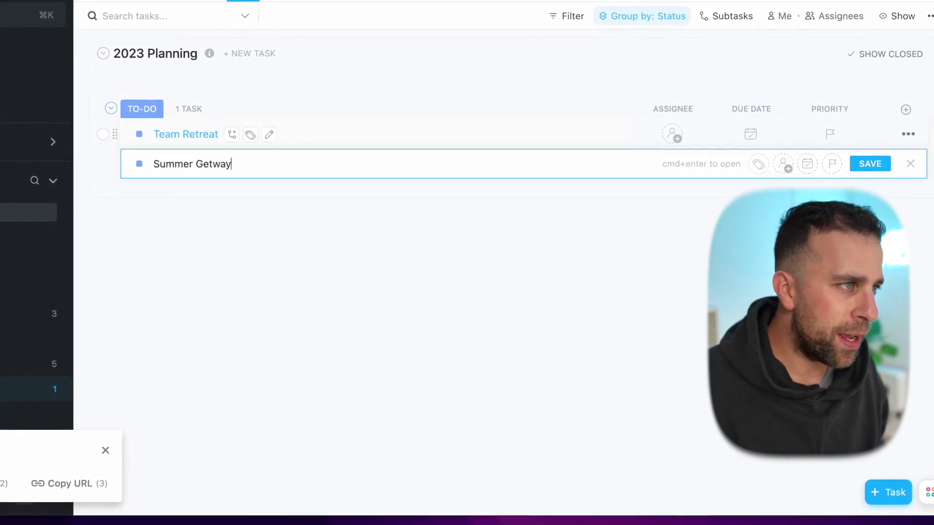
{"action": "key", "text": "BackSpace"}
{"action": "key", "text": "BackSpace"}
{"action": "key", "text": "BackSpace"}
{"action": "type", "text": "away"}
{"action": "key", "text": "Return"}
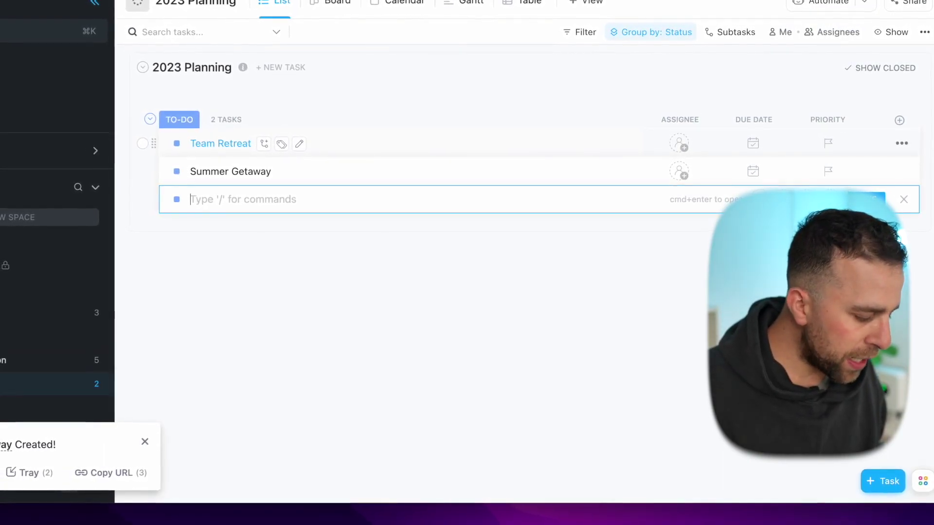
- Add the tasks 'Project A', 'Project B' and 'Project C', then close the empty entry
{"action": "type", "text": "Project A"}
{"action": "key", "text": "Return"}
{"action": "type", "text": "Project B"}
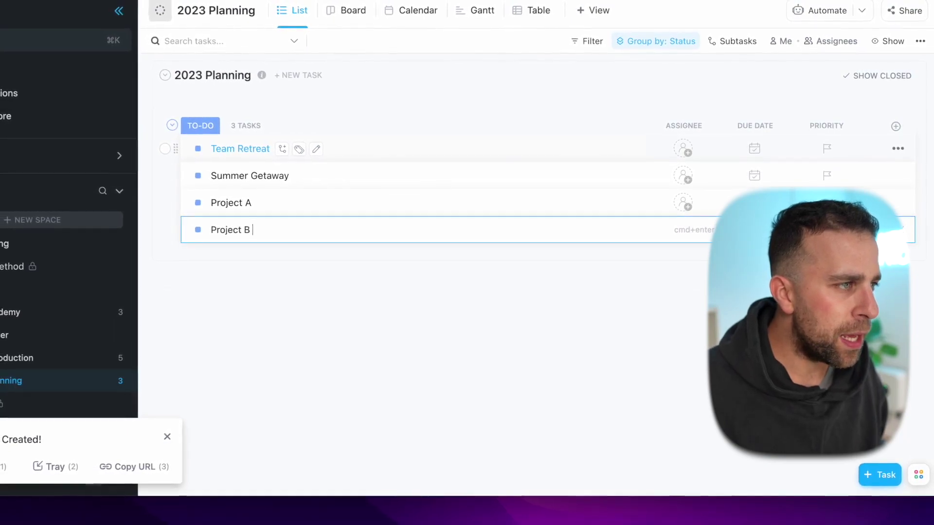
{"action": "key", "text": "Return"}
{"action": "type", "text": "Project"}
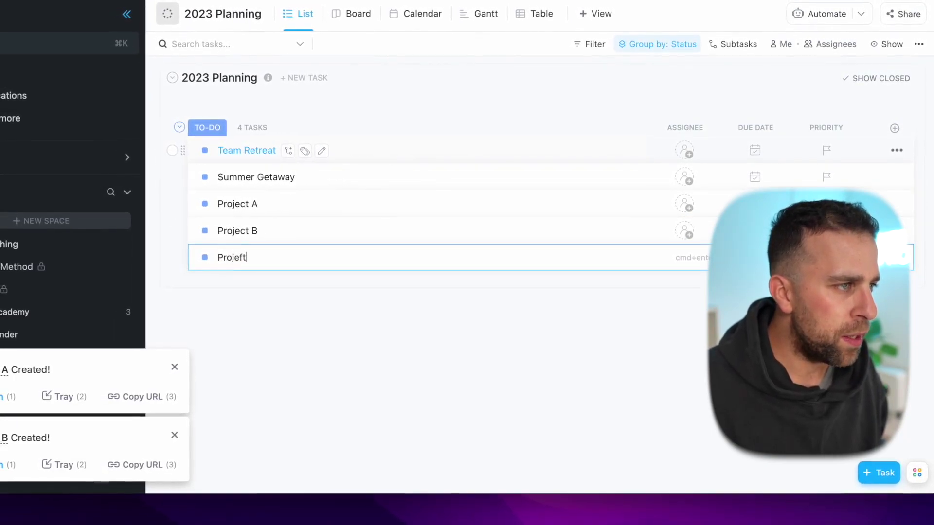
{"action": "type", "text": " C"}
{"action": "key", "text": "Return"}
{"action": "key", "text": "Escape"}
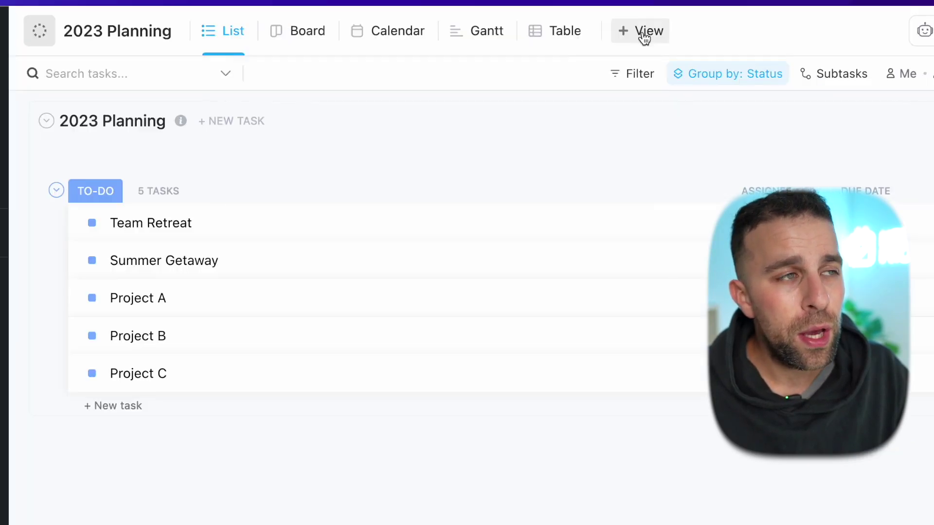
- Add a pinned Timeline view named 'Roadmap 2023' to the 2023 Planning list
{"action": "left_click", "coordinate": [615, 40]}
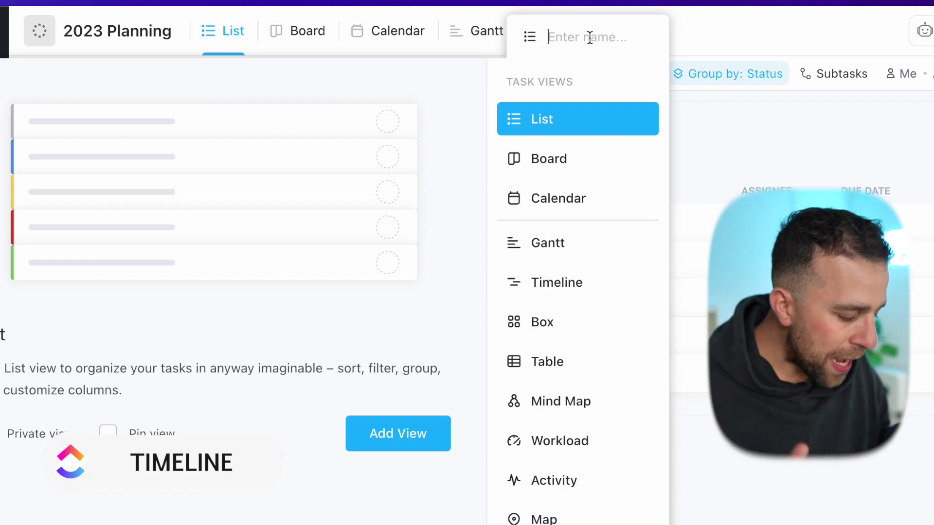
{"action": "type", "text": "Timeline"}
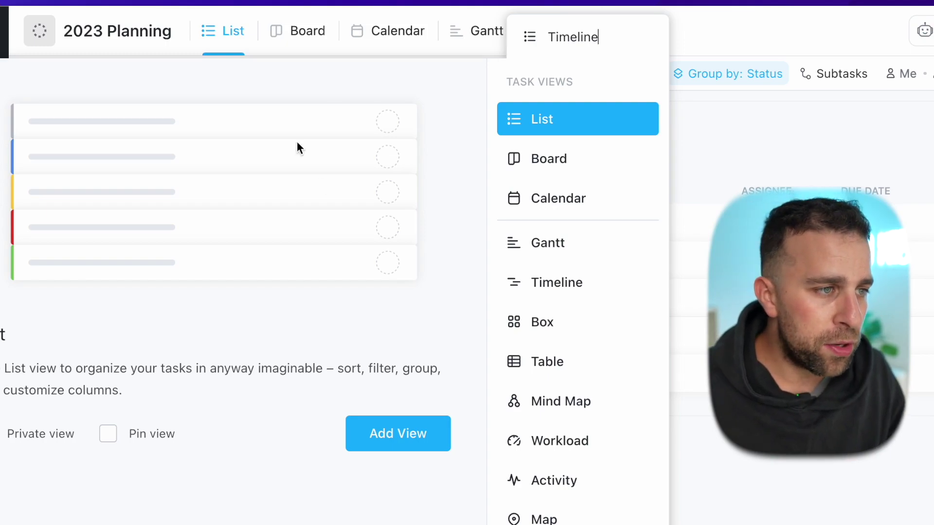
{"action": "left_click", "coordinate": [577, 290]}
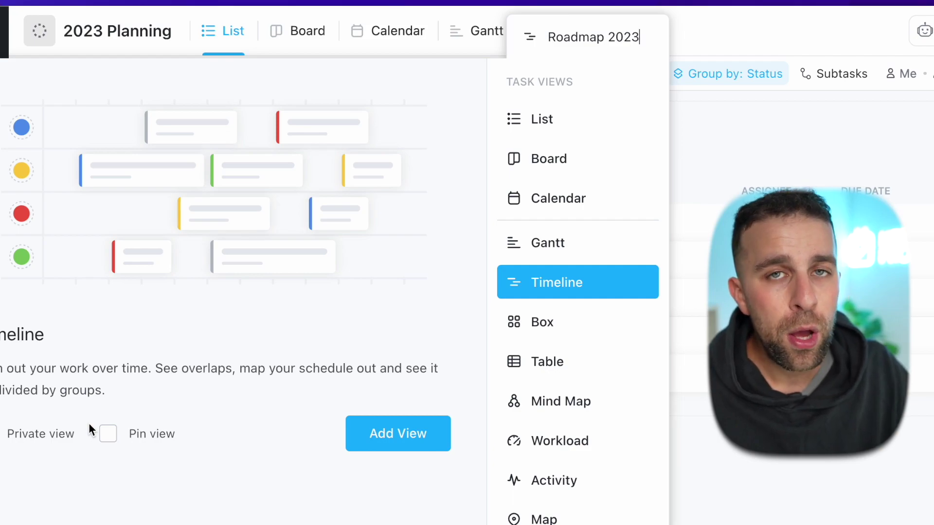
{"action": "left_click", "coordinate": [112, 439]}
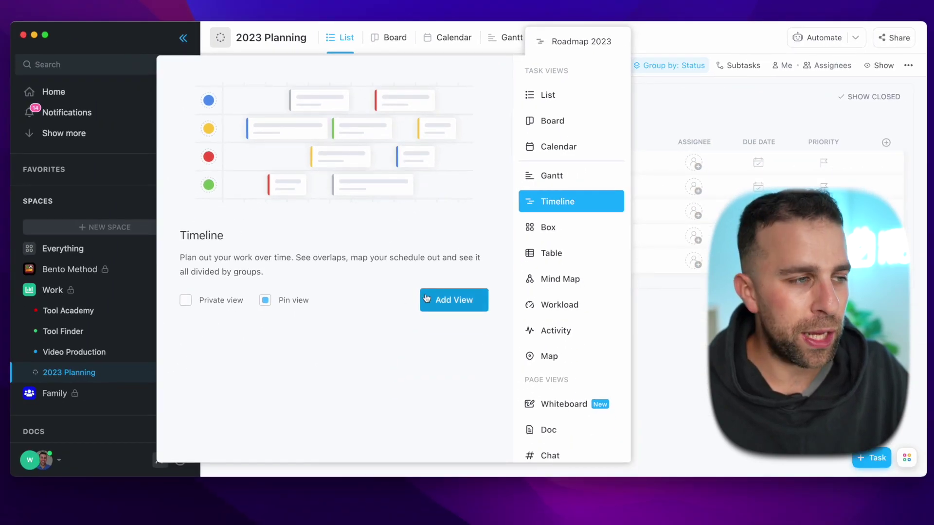
{"action": "left_click", "coordinate": [445, 300]}
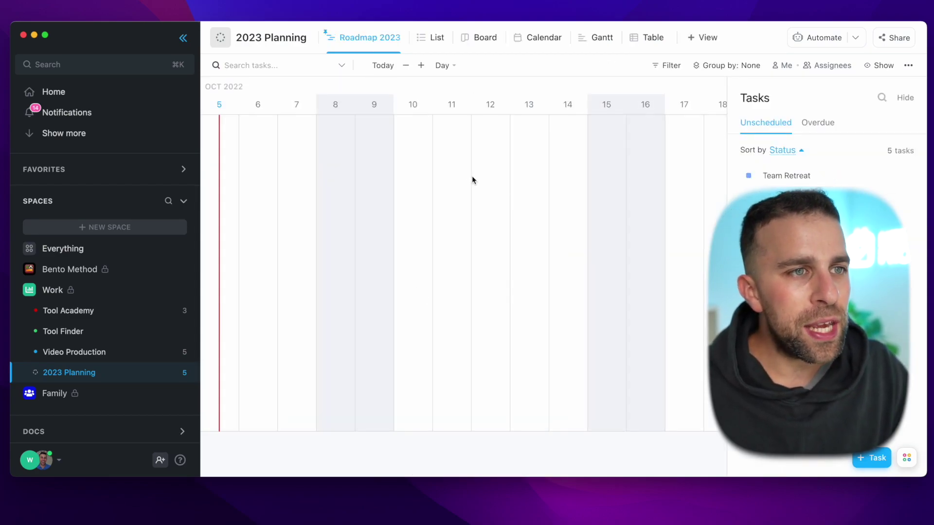
- Zoom the timeline out to Week, then Month scale, saving each, and scroll to 2023
{"action": "left_click", "coordinate": [406, 67]}
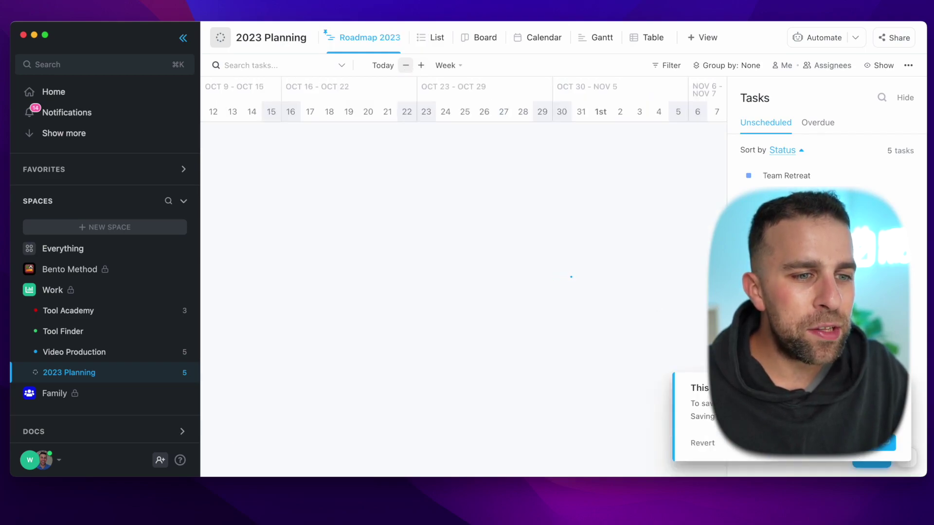
{"action": "left_click", "coordinate": [874, 448]}
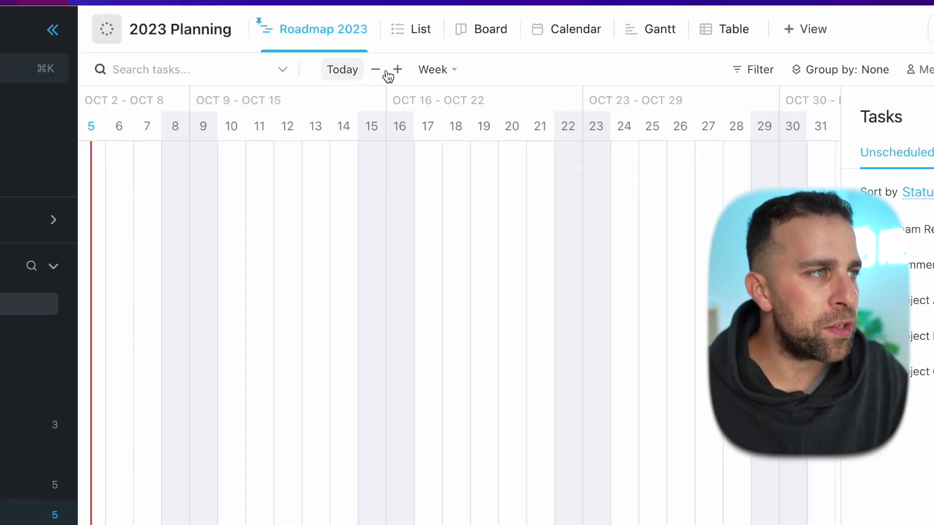
{"action": "left_click", "coordinate": [375, 70]}
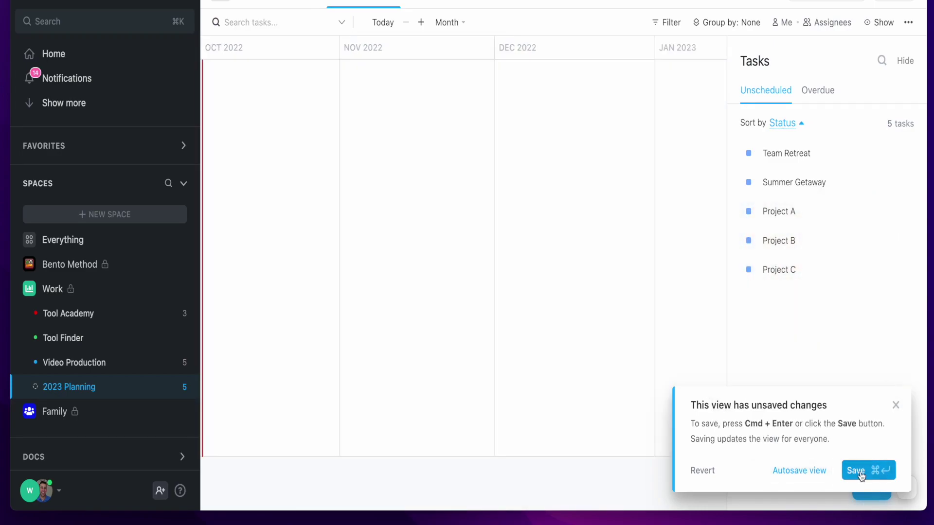
{"action": "left_click", "coordinate": [858, 470]}
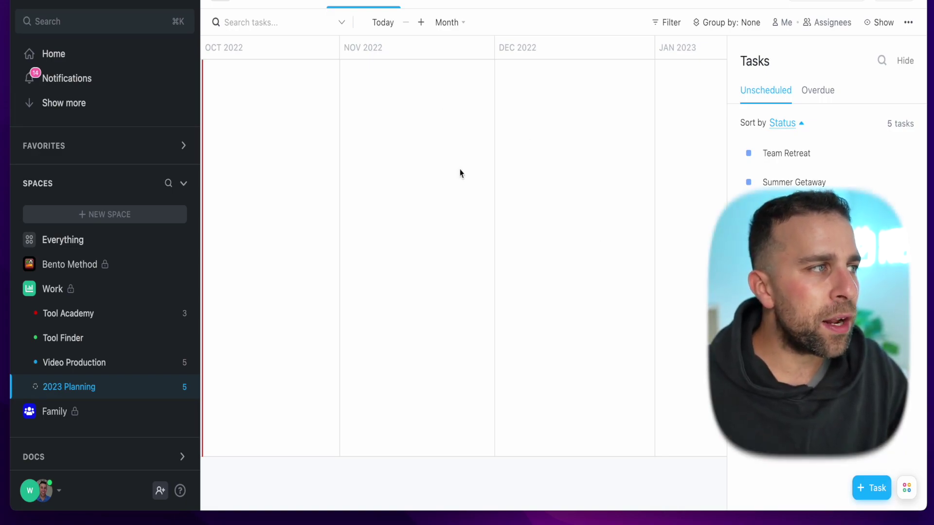
{"action": "scroll", "coordinate": [461, 173], "scroll_direction": "left", "scroll_amount": 3}
{"action": "scroll", "coordinate": [461, 173], "scroll_direction": "right", "scroll_amount": 5}
{"action": "scroll", "coordinate": [504, 168], "scroll_direction": "right", "scroll_amount": 3}
{"action": "scroll", "coordinate": [504, 167], "scroll_direction": "right", "scroll_amount": 2}
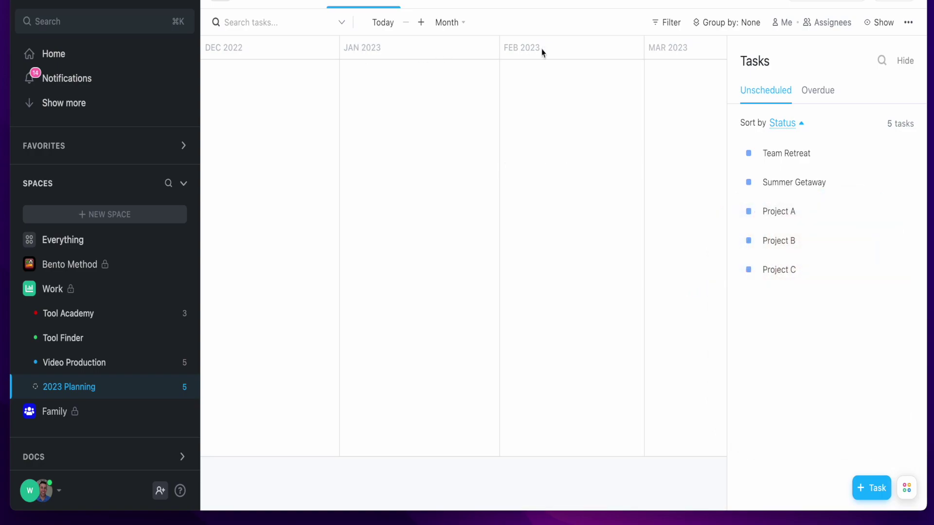
{"action": "scroll", "coordinate": [617, 54], "scroll_direction": "right", "scroll_amount": 3}
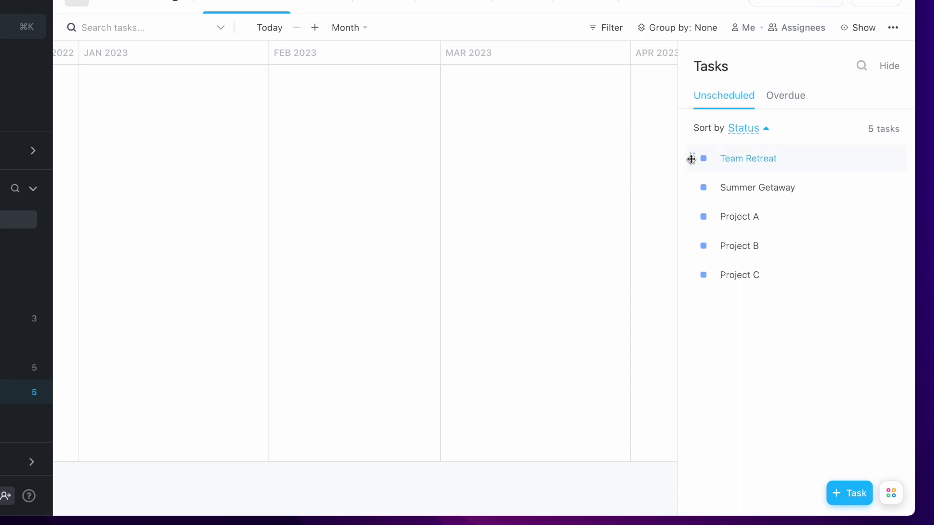
- Schedule Team Retreat on the timeline starting 12 March 2023
{"action": "left_click_drag", "start_coordinate": [694, 159], "coordinate": [512, 100]}
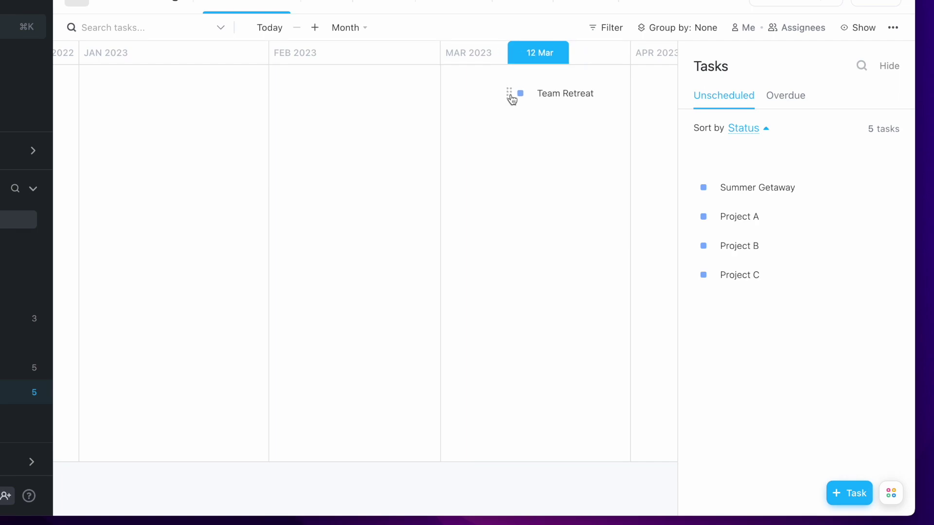
{"action": "left_click_drag", "start_coordinate": [521, 83], "coordinate": [517, 77]}
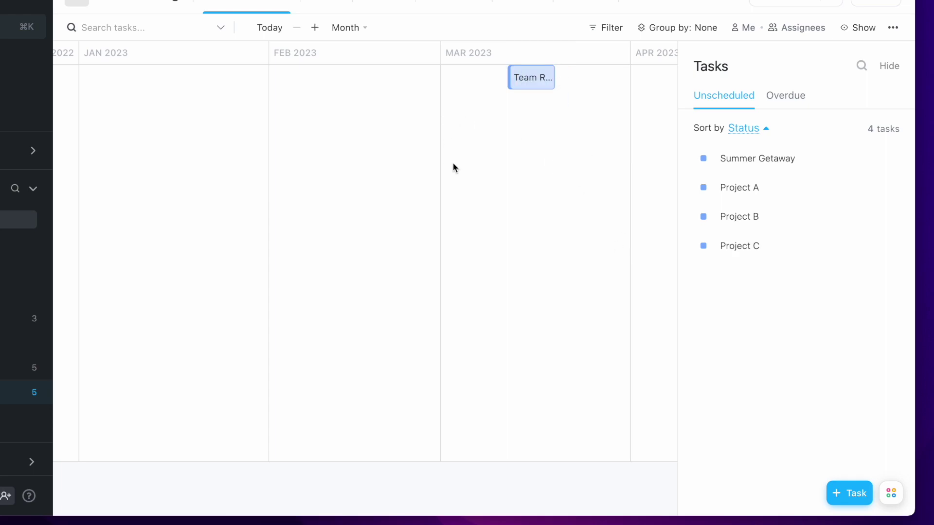
{"action": "scroll", "coordinate": [604, 183], "scroll_direction": "right", "scroll_amount": 4}
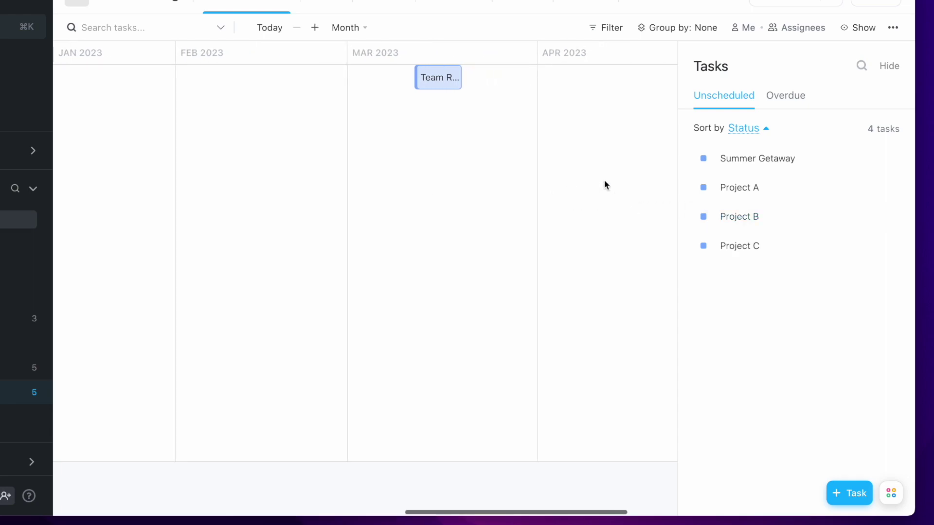
{"action": "scroll", "coordinate": [604, 181], "scroll_direction": "right", "scroll_amount": 6}
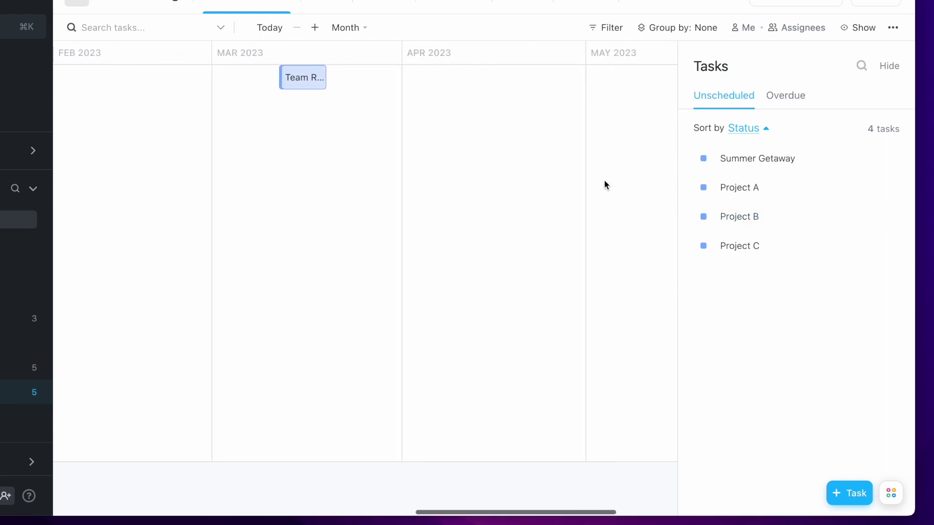
{"action": "scroll", "coordinate": [605, 182], "scroll_direction": "right", "scroll_amount": 8}
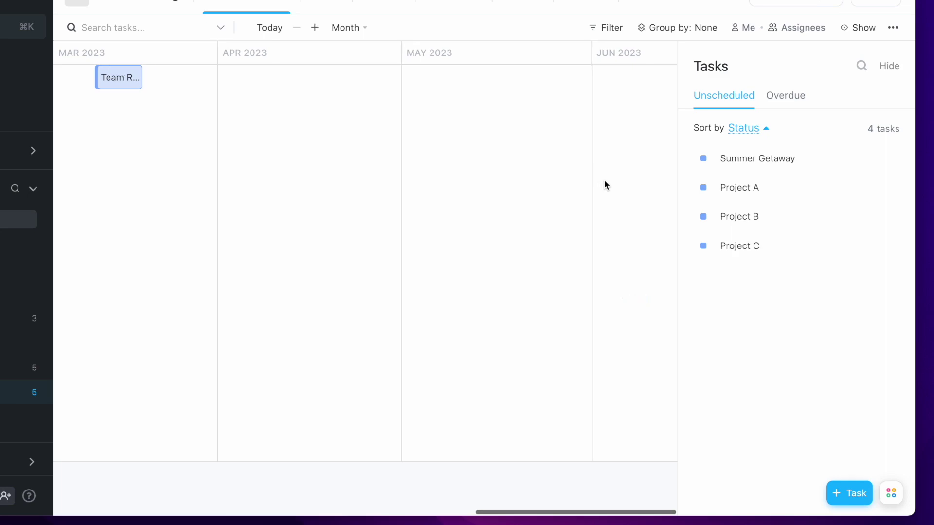
{"action": "scroll", "coordinate": [604, 181], "scroll_direction": "right", "scroll_amount": 3}
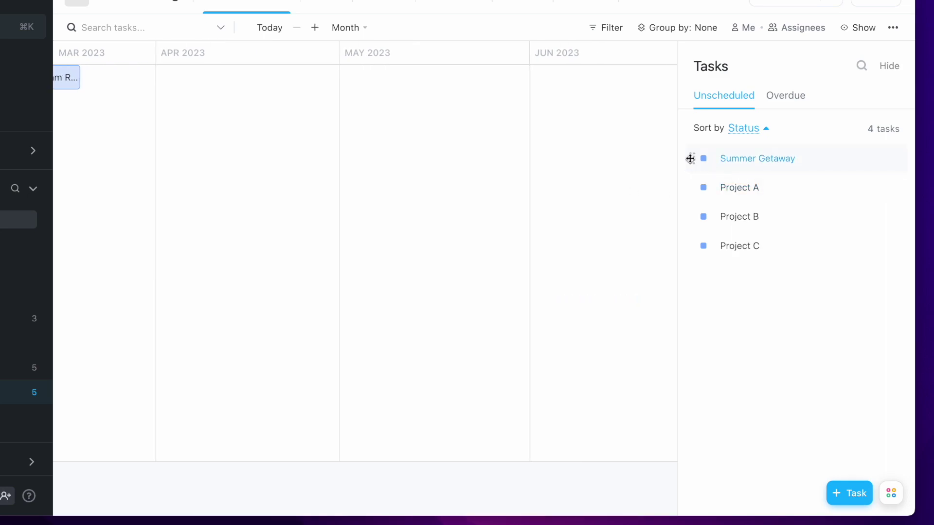
- Schedule Summer Getaway for 7–16 June 2023 and check its dates in the task details
{"action": "left_click_drag", "start_coordinate": [691, 159], "coordinate": [612, 76]}
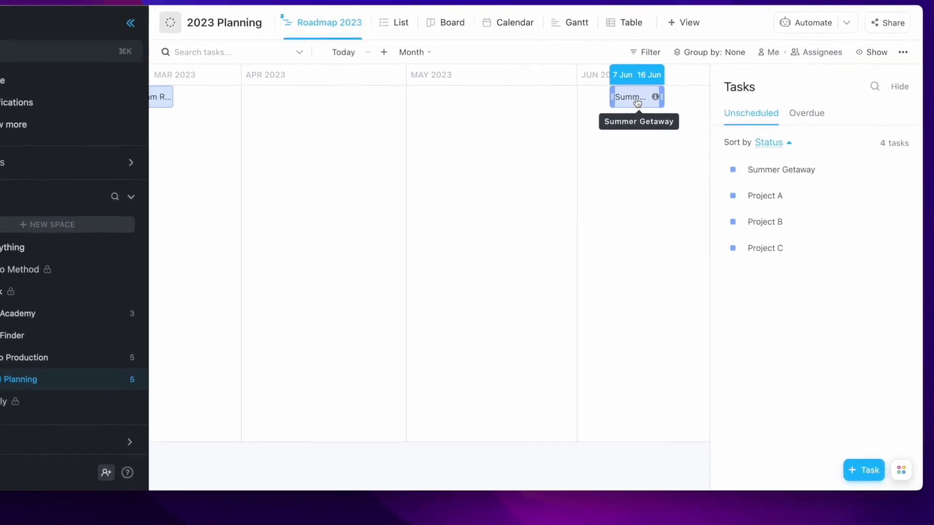
{"action": "left_click", "coordinate": [632, 97]}
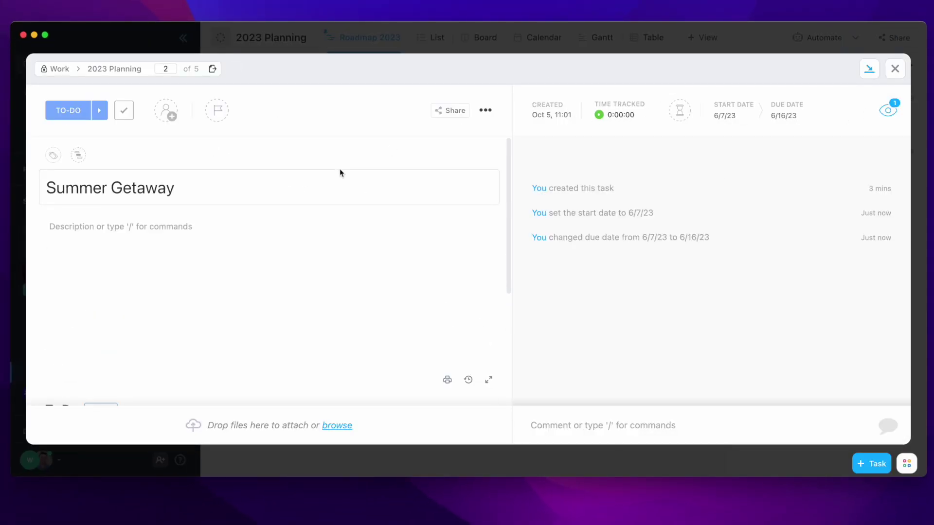
{"action": "left_click", "coordinate": [781, 36]}
{"action": "scroll", "coordinate": [560, 165], "scroll_direction": "left", "scroll_amount": 4}
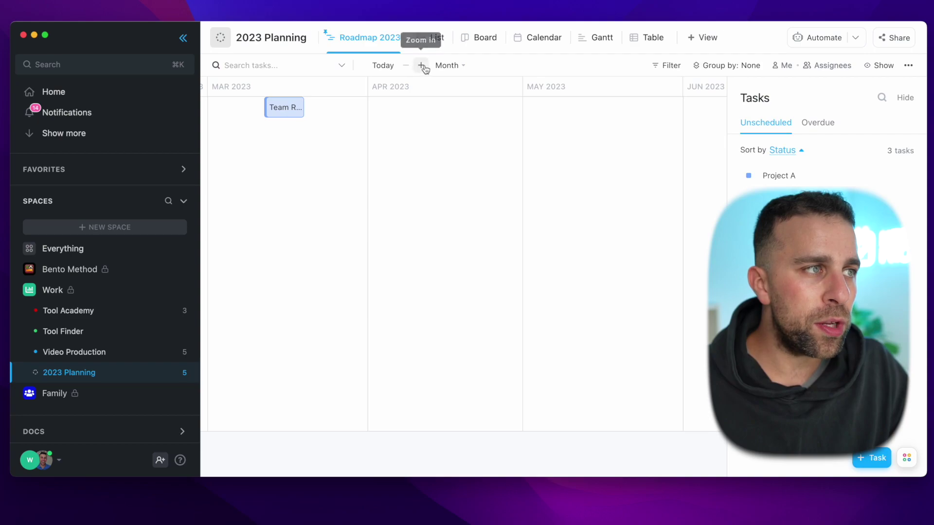
- Change the timeline scale from Month to Week and scroll to Team Retreat in March
{"action": "left_click", "coordinate": [449, 66]}
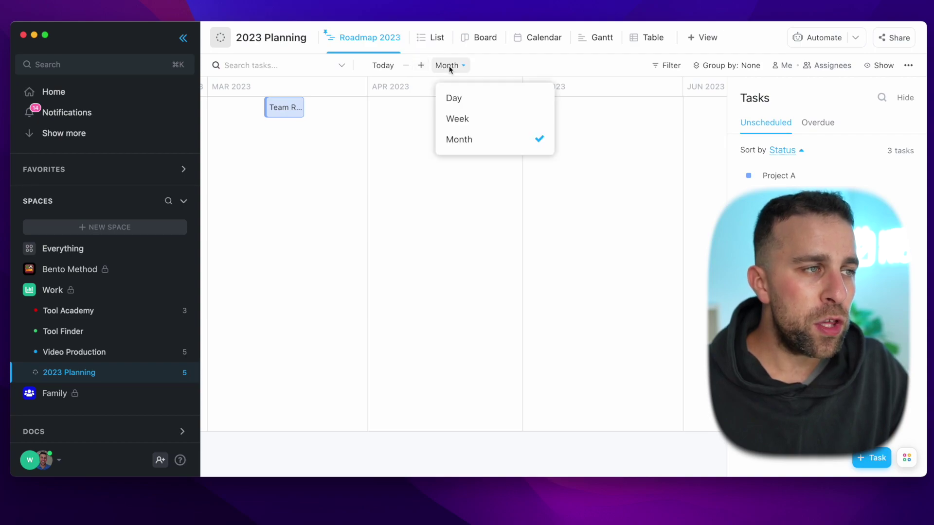
{"action": "left_click", "coordinate": [521, 134]}
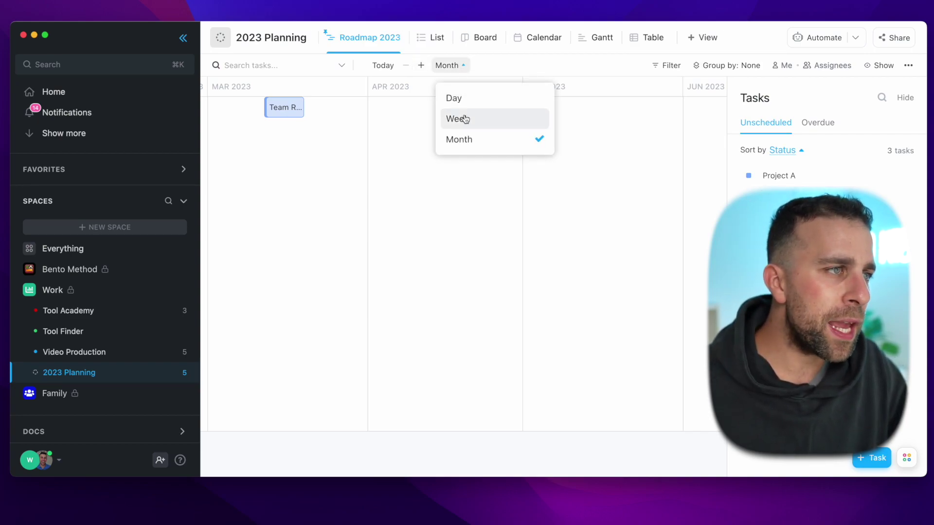
{"action": "left_click", "coordinate": [461, 118]}
{"action": "scroll", "coordinate": [441, 169], "scroll_direction": "right", "scroll_amount": 10}
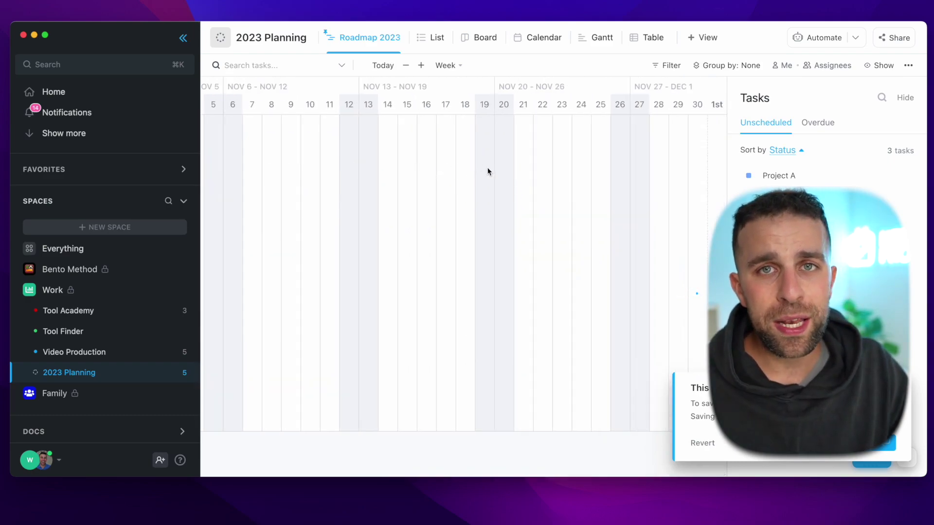
{"action": "scroll", "coordinate": [488, 171], "scroll_direction": "right", "scroll_amount": 12}
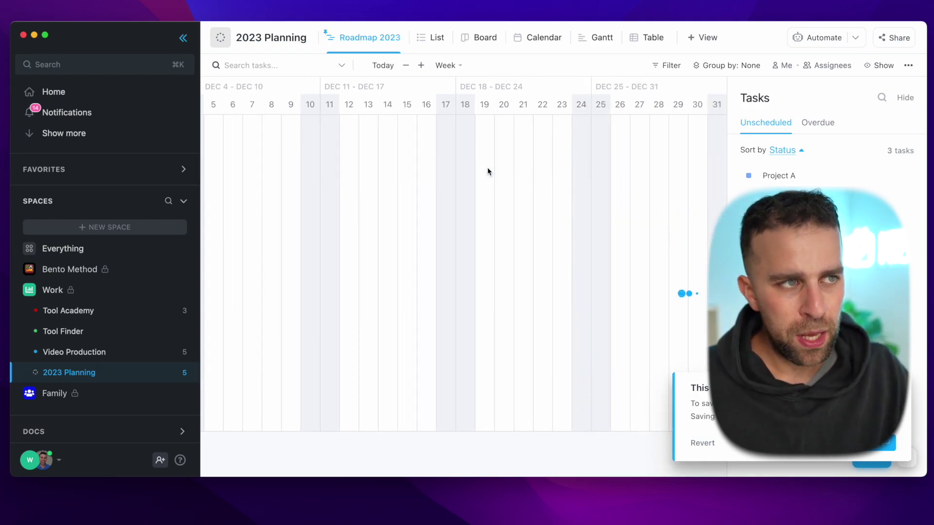
{"action": "scroll", "coordinate": [488, 171], "scroll_direction": "right", "scroll_amount": 9}
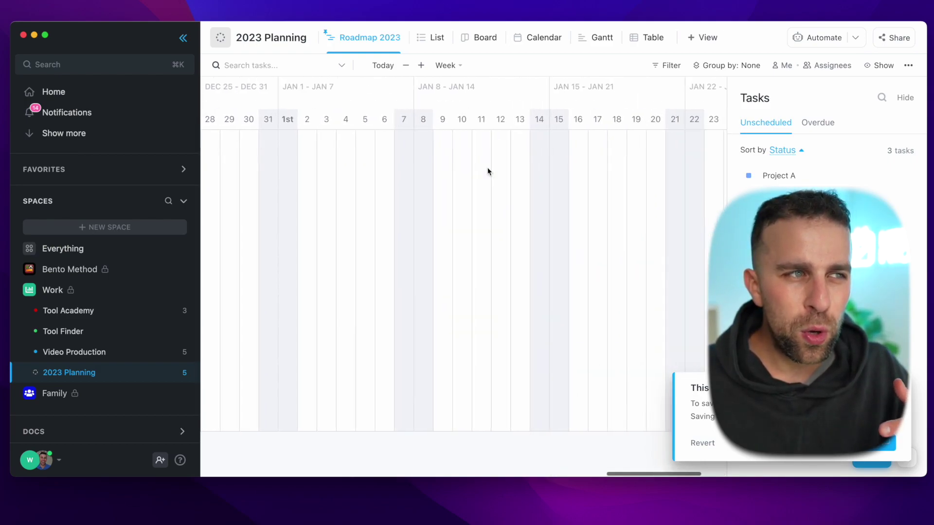
{"action": "scroll", "coordinate": [488, 171], "scroll_direction": "right", "scroll_amount": 5}
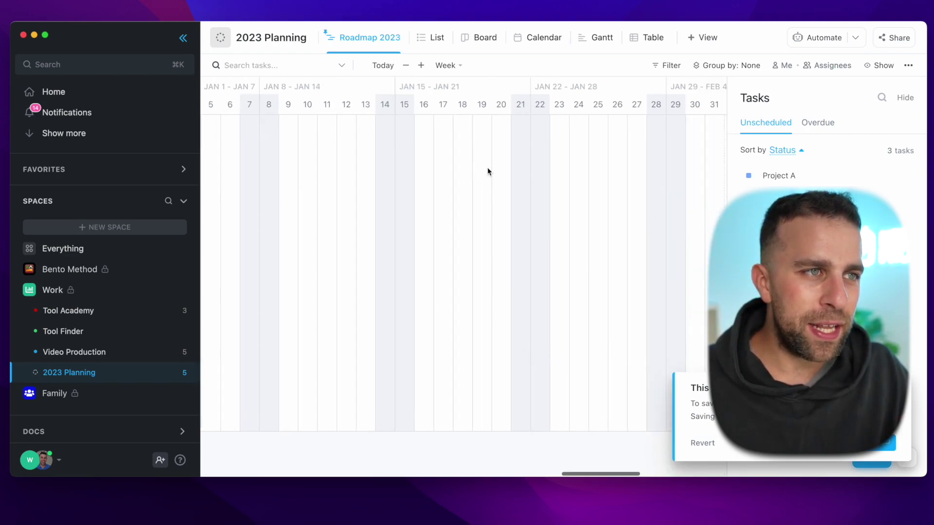
{"action": "scroll", "coordinate": [488, 171], "scroll_direction": "right", "scroll_amount": 12}
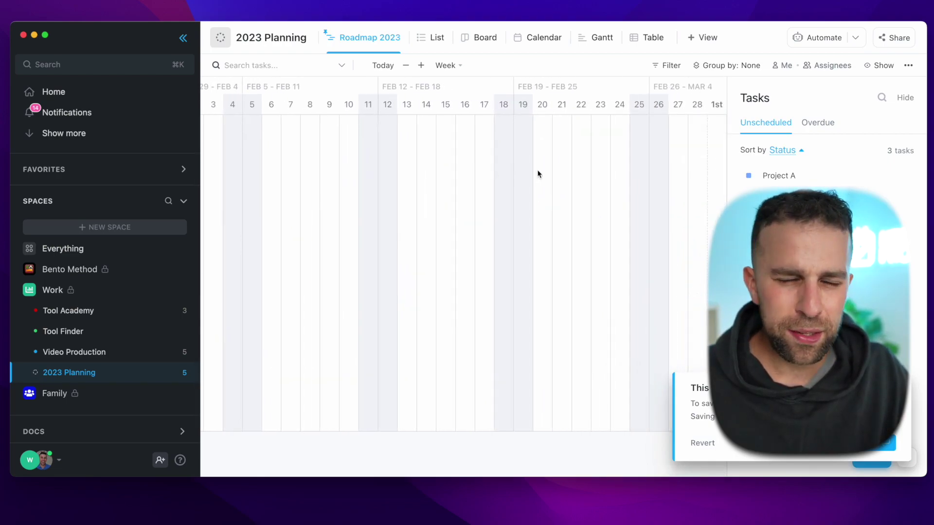
{"action": "scroll", "coordinate": [537, 173], "scroll_direction": "right", "scroll_amount": 9}
{"action": "mouse_move", "coordinate": [557, 125]}
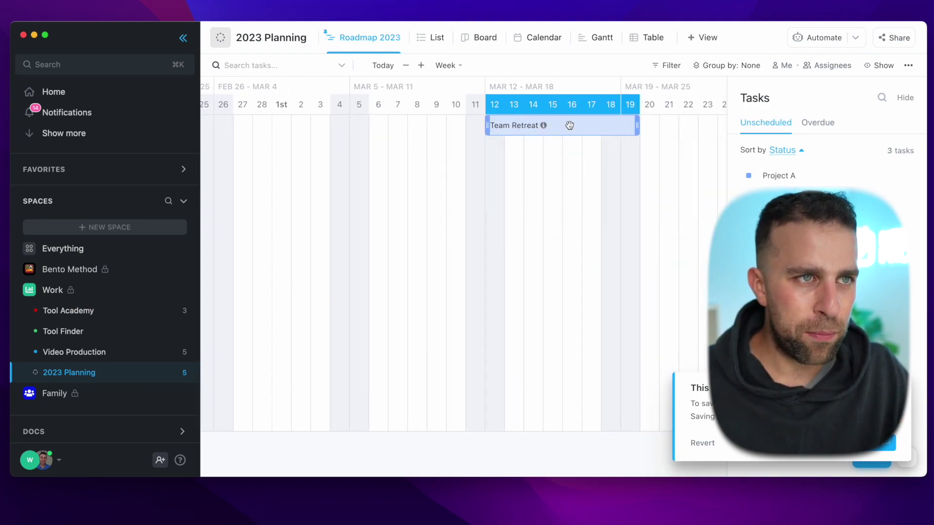
- In the timeline Show settings, turn off Weekends and turn on Parent names and Assignees
{"action": "left_click", "coordinate": [883, 65]}
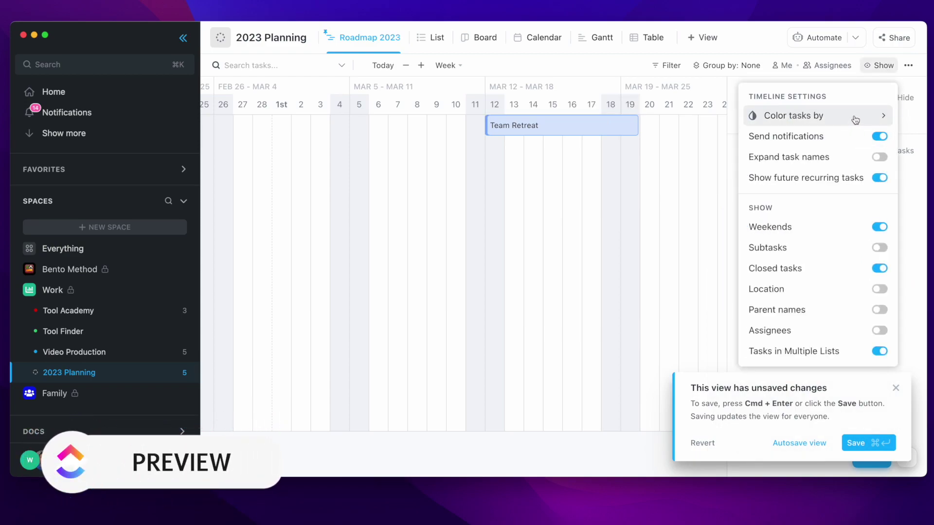
{"action": "left_click", "coordinate": [877, 229]}
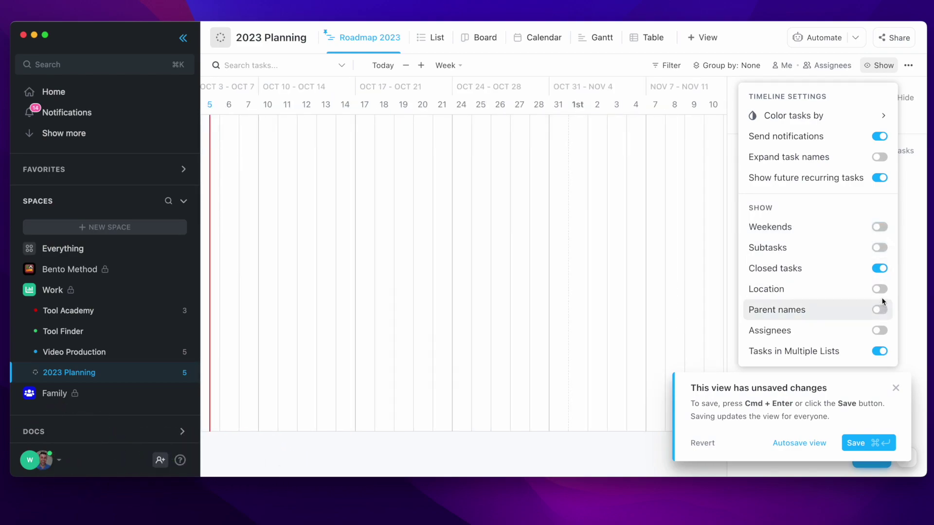
{"action": "left_click", "coordinate": [880, 310]}
{"action": "left_click", "coordinate": [880, 330]}
{"action": "left_click", "coordinate": [686, 214]}
{"action": "scroll", "coordinate": [688, 212], "scroll_direction": "right", "scroll_amount": 15}
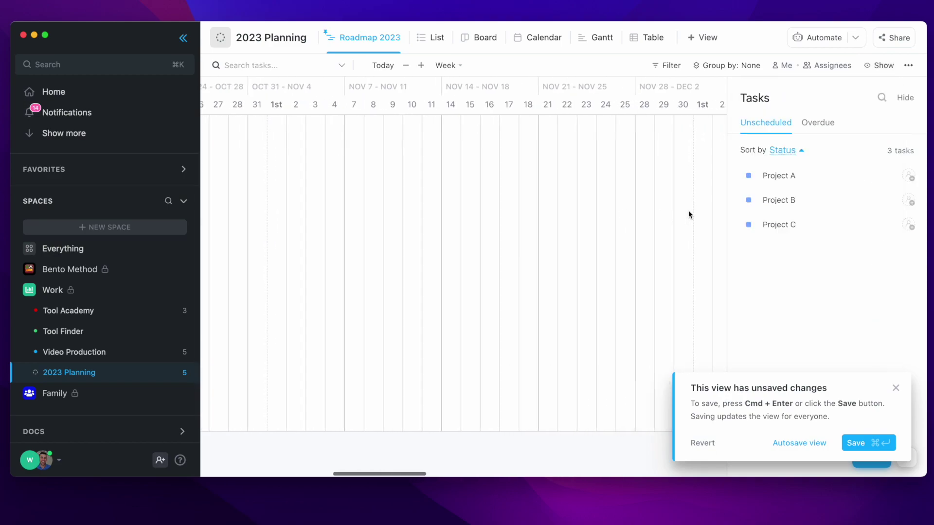
{"action": "scroll", "coordinate": [687, 213], "scroll_direction": "right", "scroll_amount": 10}
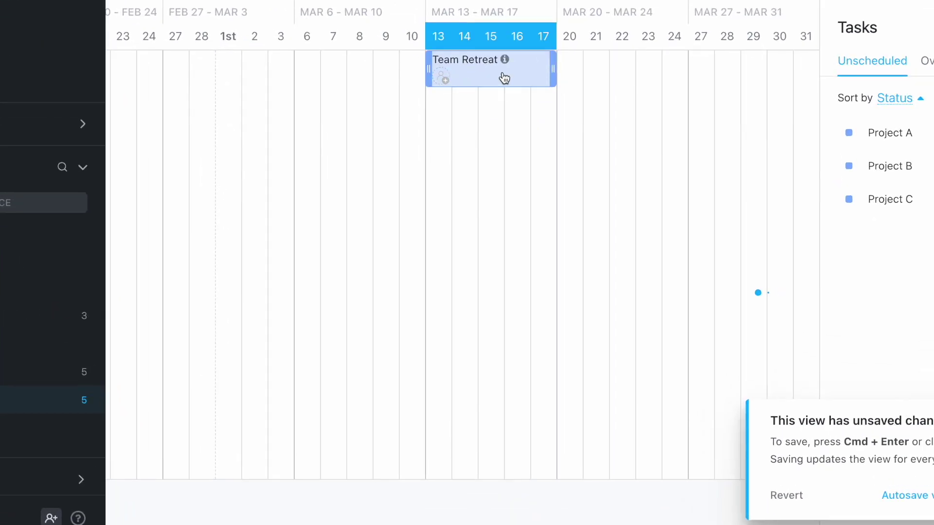
- Assign Team Retreat to yourself and set Project A's status to DOING
{"action": "left_click", "coordinate": [442, 78]}
{"action": "left_click", "coordinate": [493, 160]}
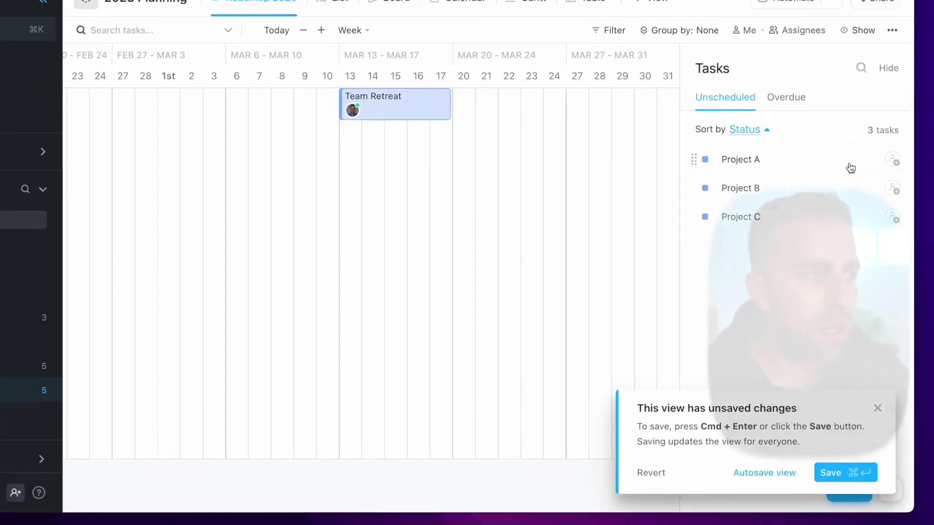
{"action": "left_click", "coordinate": [824, 152]}
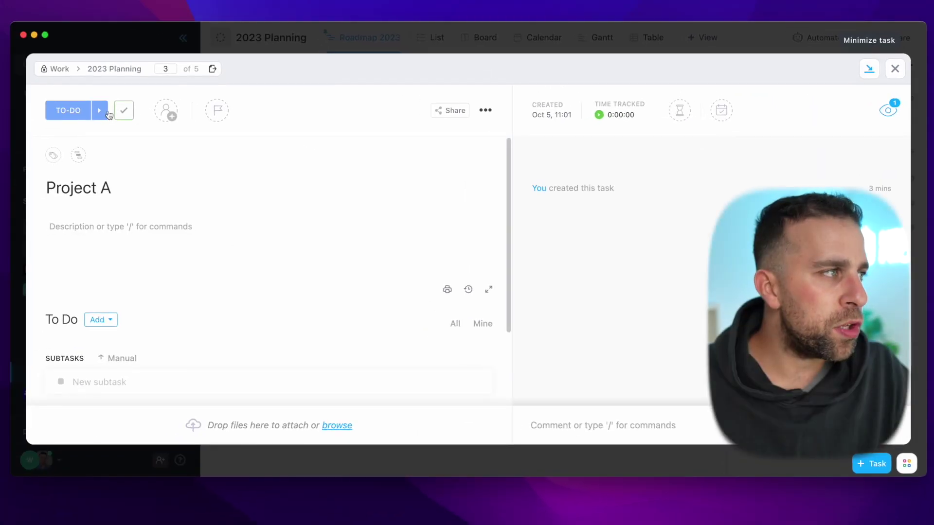
{"action": "left_click", "coordinate": [103, 112]}
{"action": "left_click", "coordinate": [261, 51]}
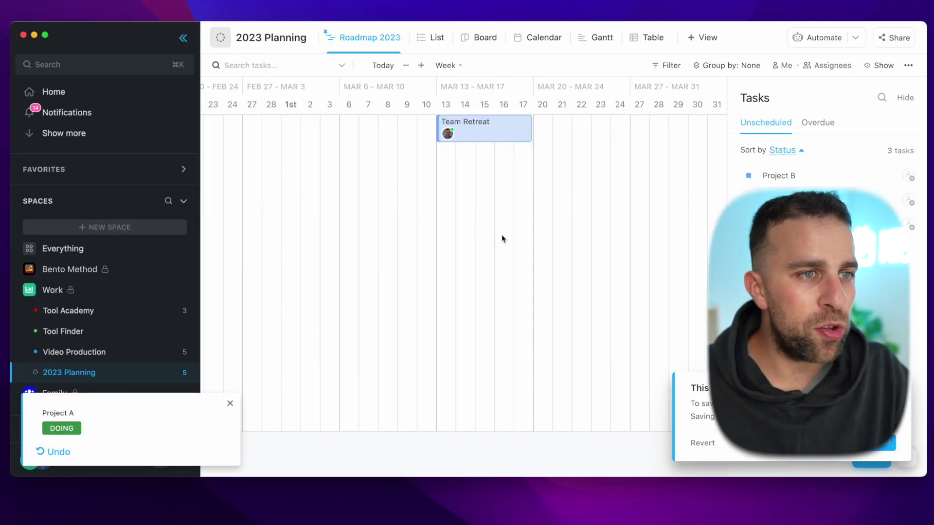
- Schedule Project A from 30 Jan and Project B from 17 Feb on the timeline
{"action": "scroll", "coordinate": [501, 235], "scroll_direction": "left", "scroll_amount": 10}
{"action": "left_click_drag", "start_coordinate": [778, 200], "coordinate": [614, 131]}
{"action": "left_click_drag", "start_coordinate": [803, 175], "coordinate": [729, 158]}
{"action": "scroll", "coordinate": [667, 188], "scroll_direction": "right", "scroll_amount": 4}
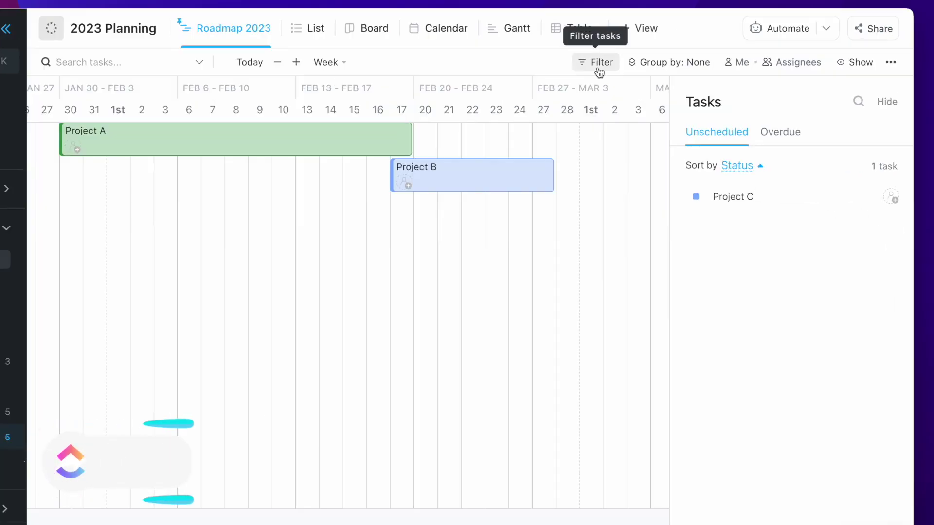
- Filter the roadmap to Status DOING only, leaving Project A visible across 30 Jan–17 Feb
{"action": "left_click", "coordinate": [599, 68]}
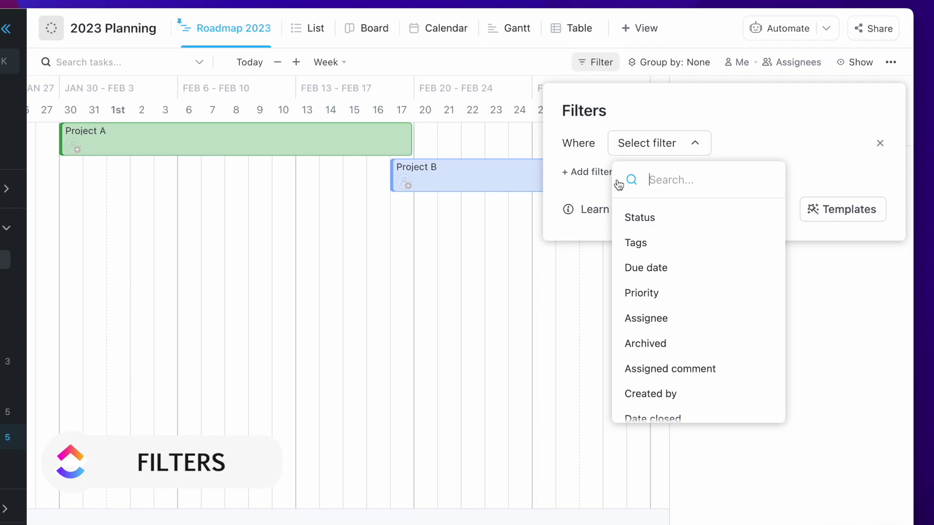
{"action": "left_click", "coordinate": [665, 222]}
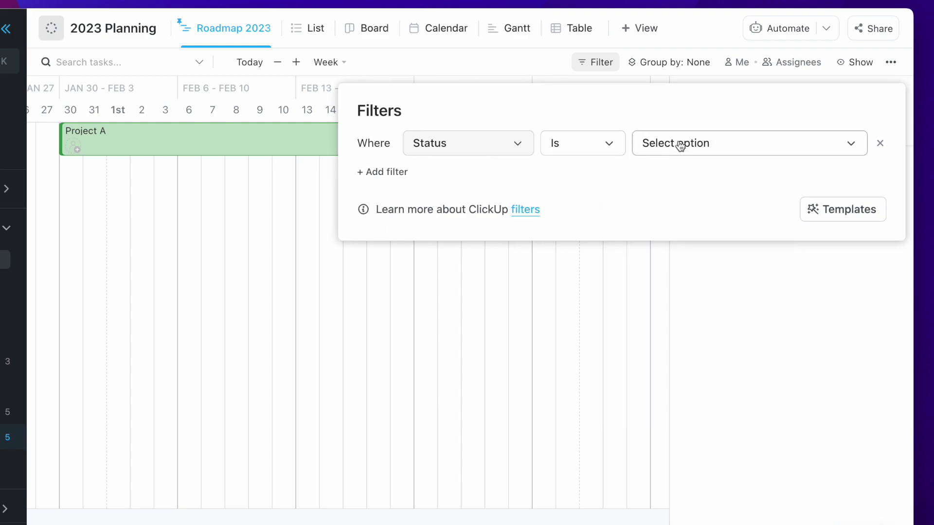
{"action": "left_click", "coordinate": [677, 144]}
{"action": "left_click", "coordinate": [677, 221]}
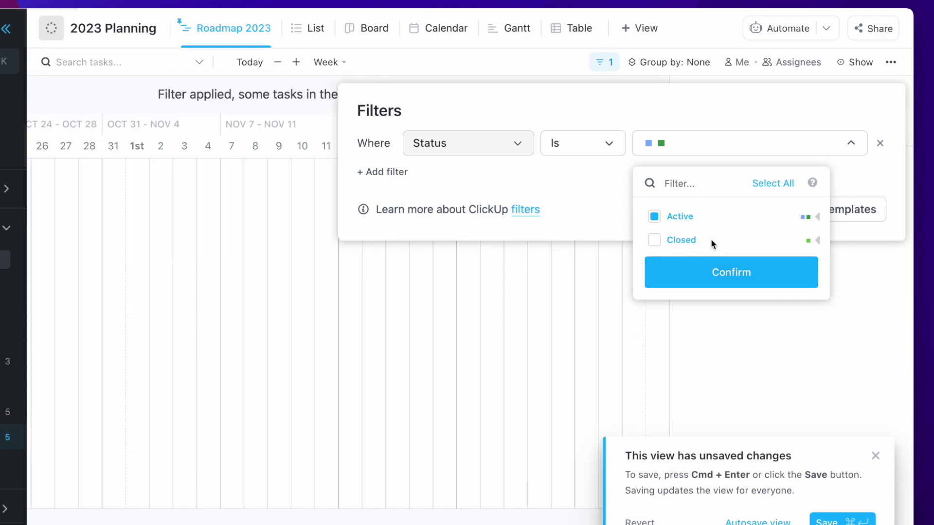
{"action": "left_click", "coordinate": [818, 217]}
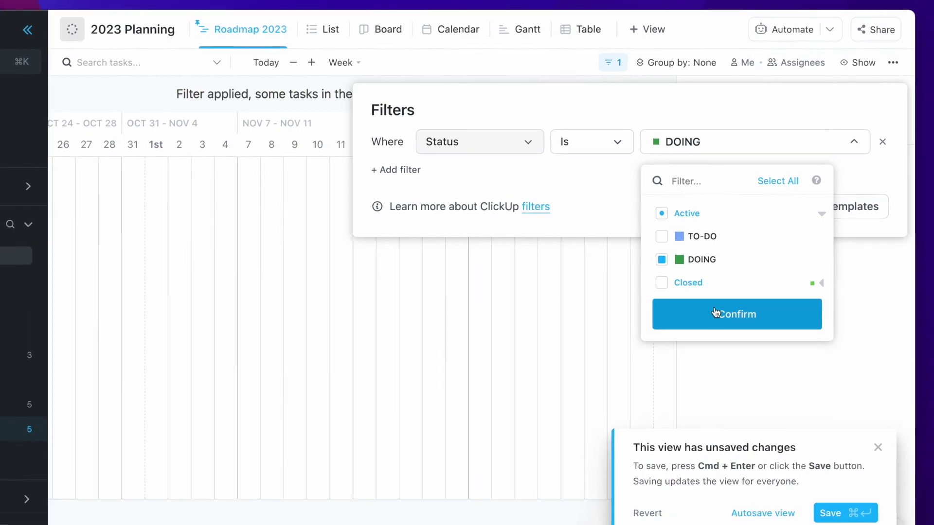
{"action": "left_click", "coordinate": [711, 319]}
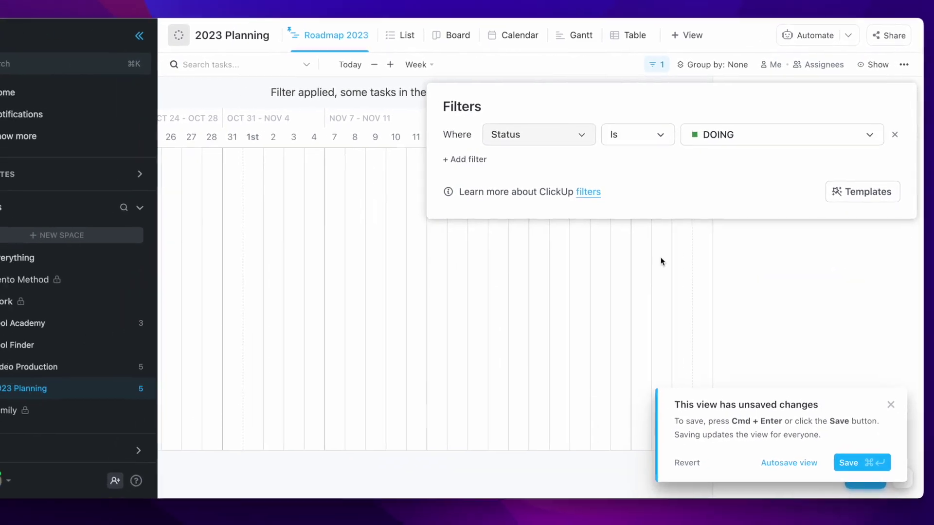
{"action": "left_click", "coordinate": [660, 261]}
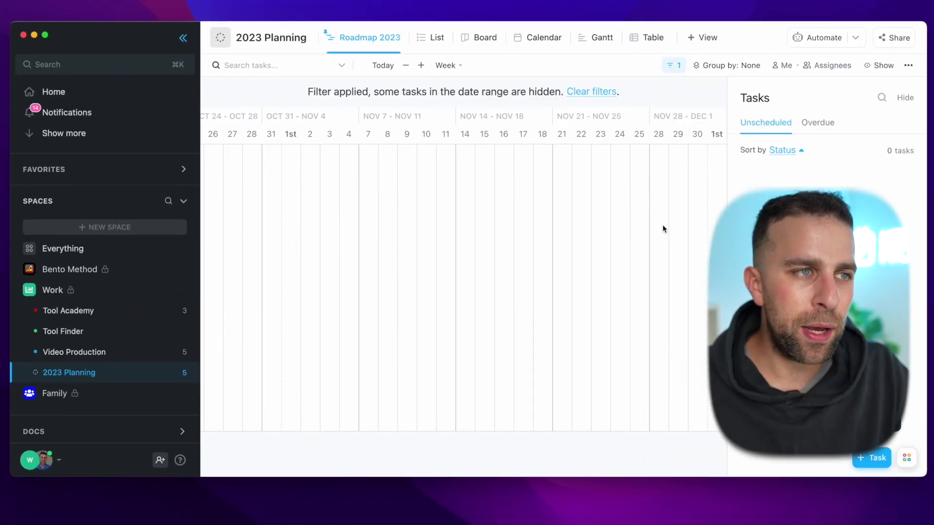
{"action": "scroll", "coordinate": [671, 214], "scroll_direction": "right", "scroll_amount": 10}
{"action": "scroll", "coordinate": [645, 213], "scroll_direction": "right", "scroll_amount": 8}
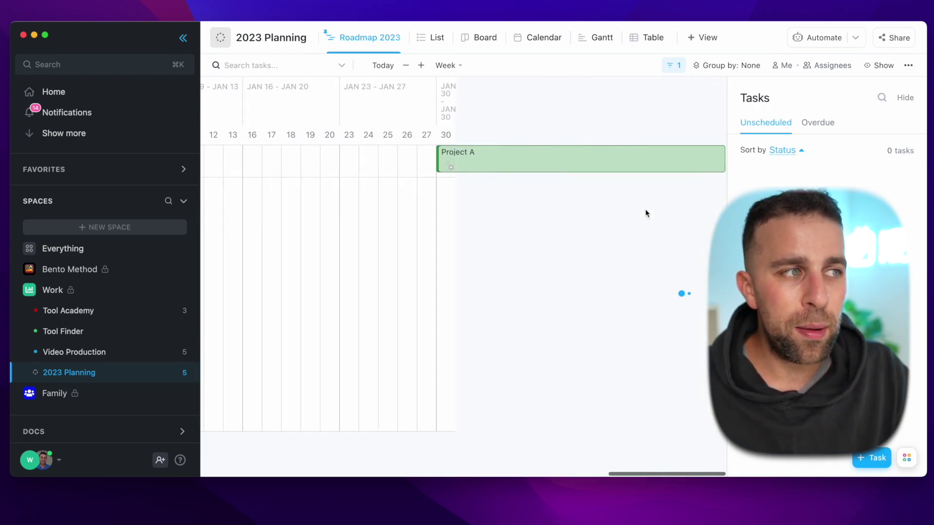
{"action": "scroll", "coordinate": [587, 204], "scroll_direction": "right", "scroll_amount": 3}
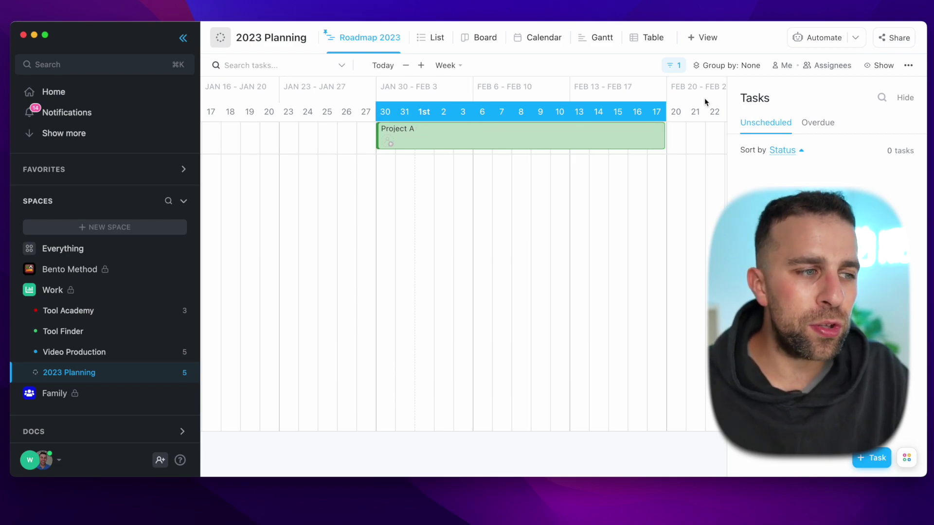
- Reopen the roadmap filter settings, browse the Add filter field list, and clear the DOING status filter
{"action": "left_click", "coordinate": [673, 66]}
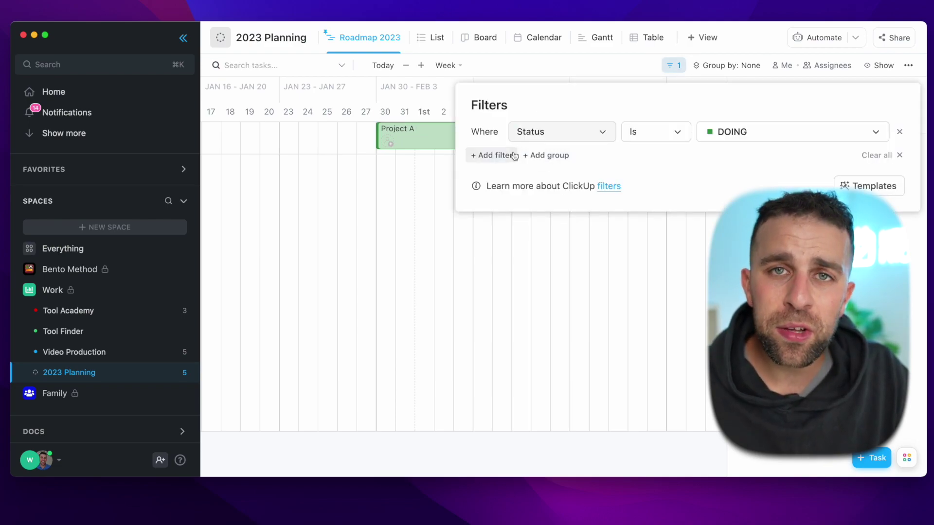
{"action": "left_click", "coordinate": [493, 154]}
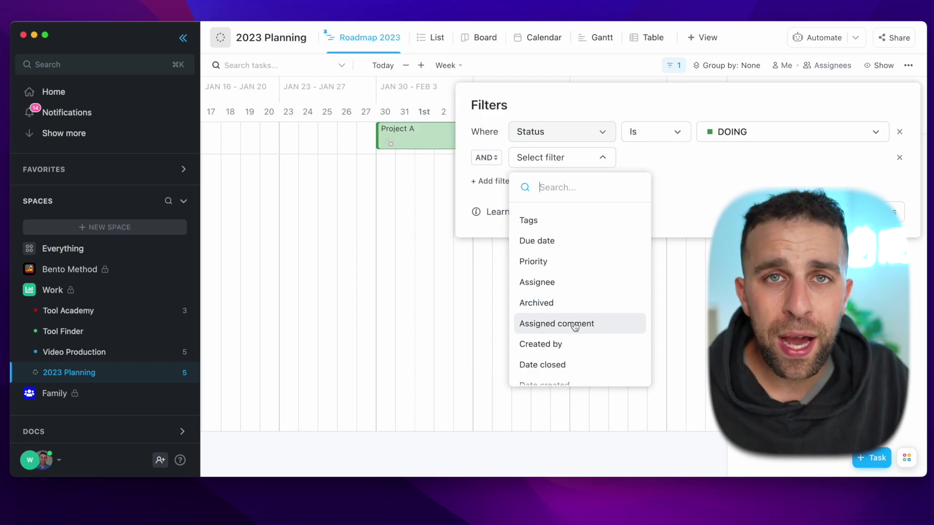
{"action": "scroll", "coordinate": [577, 323], "scroll_direction": "down", "scroll_amount": 6}
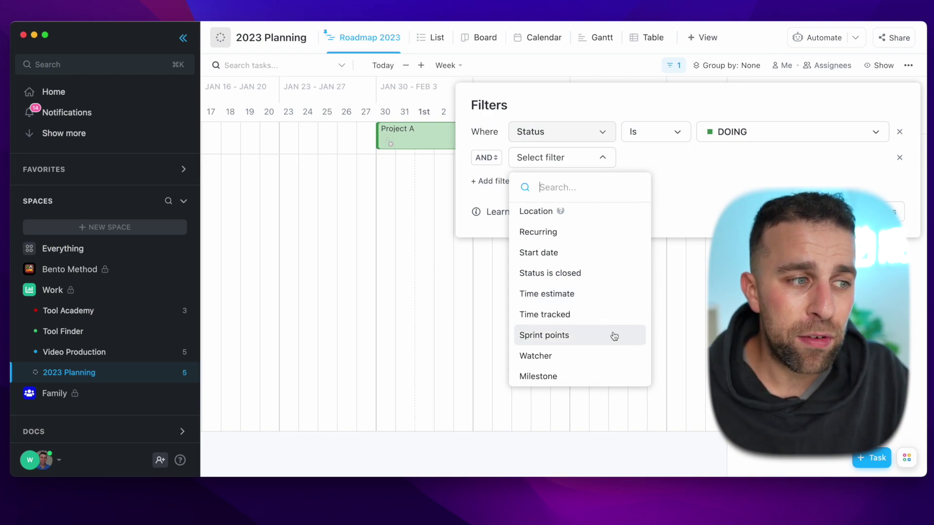
{"action": "left_click", "coordinate": [707, 163]}
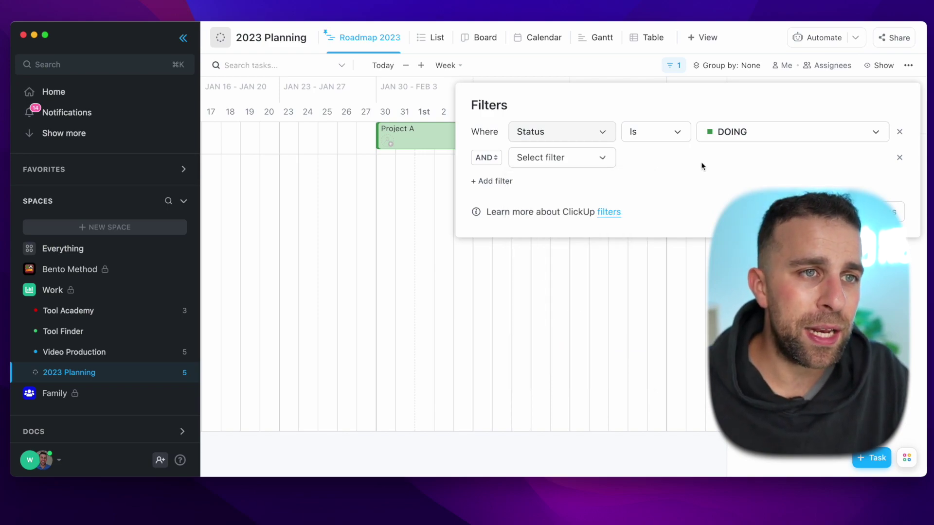
{"action": "left_click", "coordinate": [899, 133]}
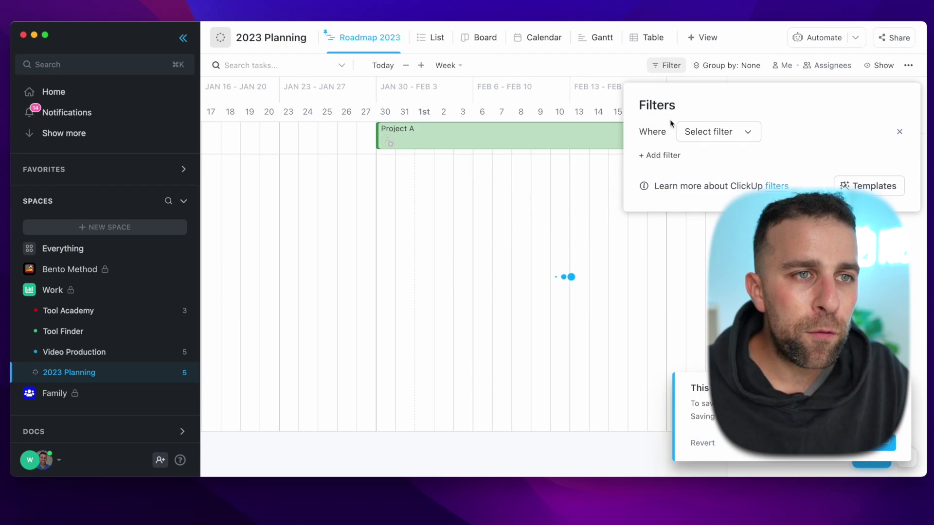